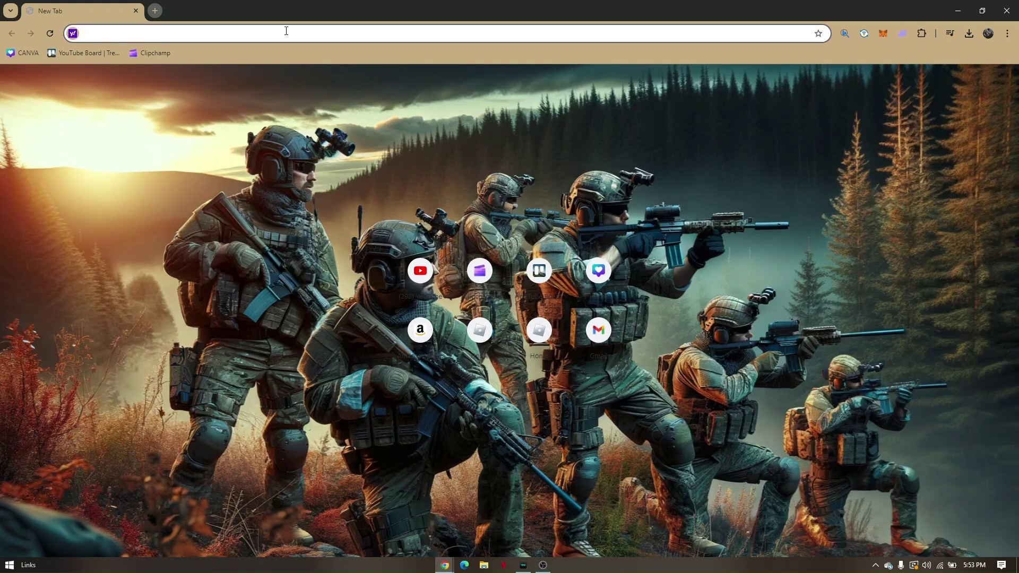
- Open the voicemod.net website and go to its Soundboard page
{"action": "type", "text": "voicemod.net"}
{"action": "key", "text": "Return"}
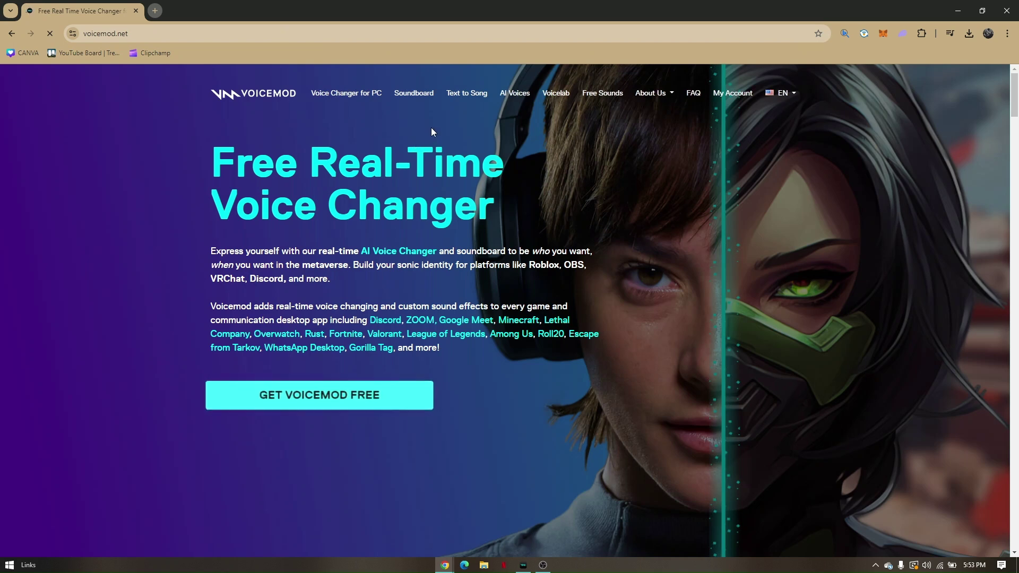
{"action": "left_click", "coordinate": [414, 96]}
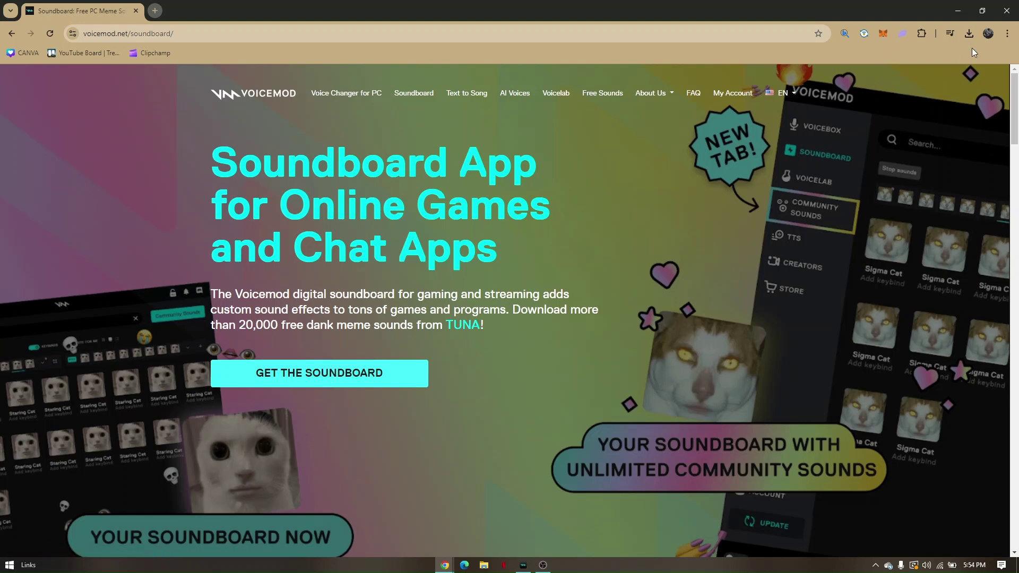
- Check the browser's recent downloads for the Voicemod installer, and refresh the desktop
{"action": "left_click", "coordinate": [967, 35]}
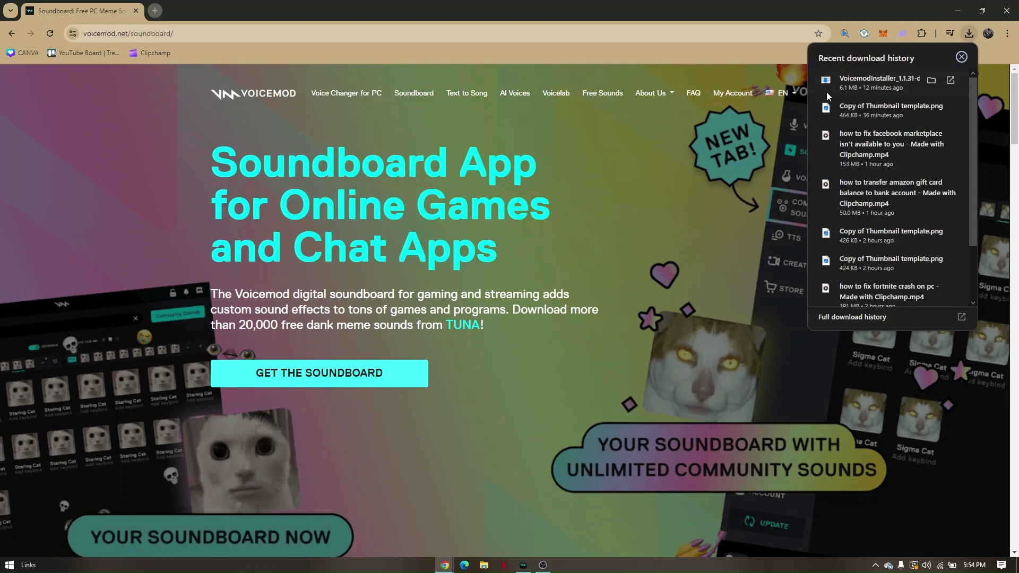
{"action": "left_click", "coordinate": [969, 35]}
{"action": "right_click", "coordinate": [604, 183]}
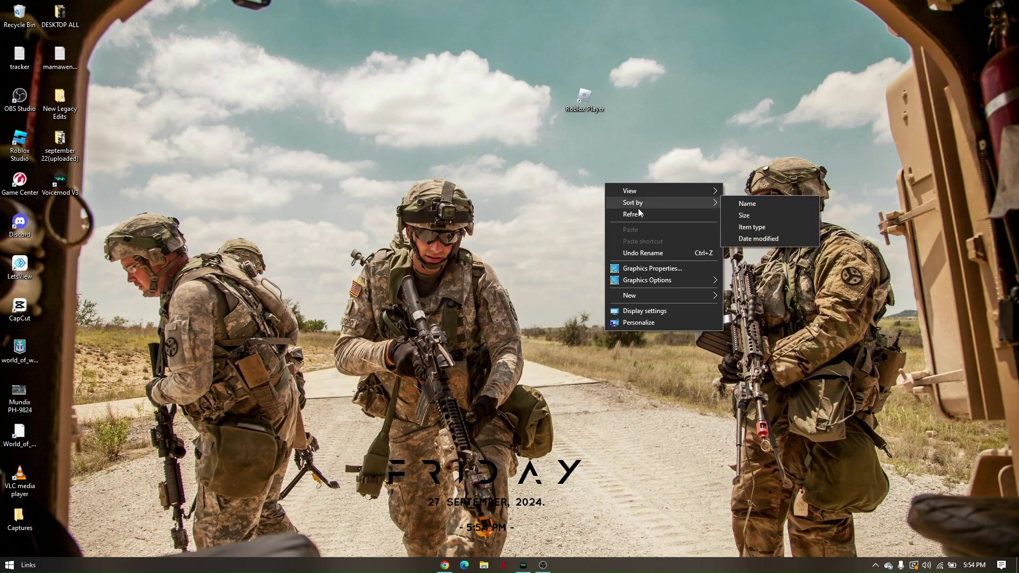
{"action": "left_click", "coordinate": [641, 215]}
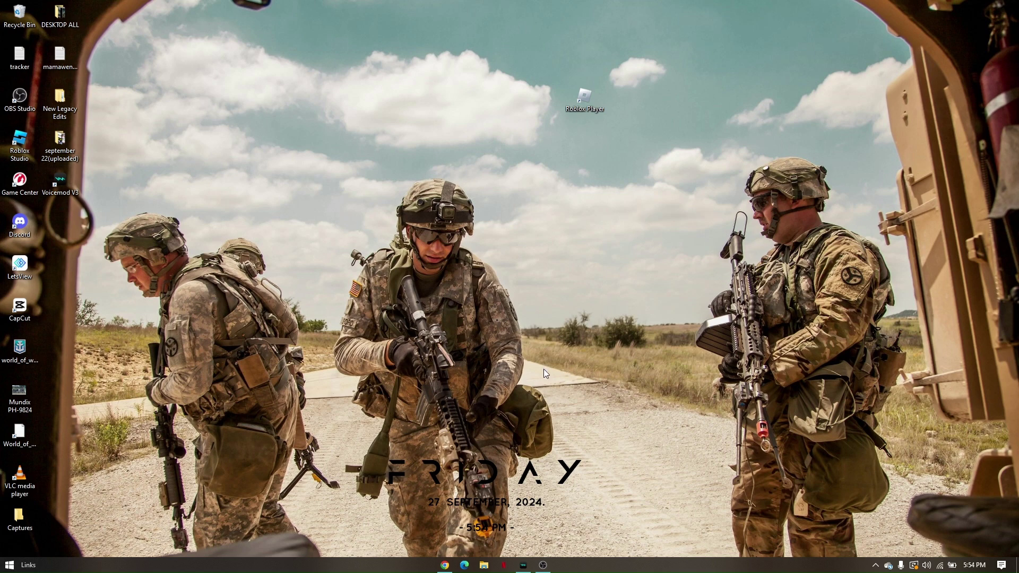
- Switch to Voicemod and select Microphone (Jabra LINK 265) as the input device
{"action": "left_click", "coordinate": [523, 565]}
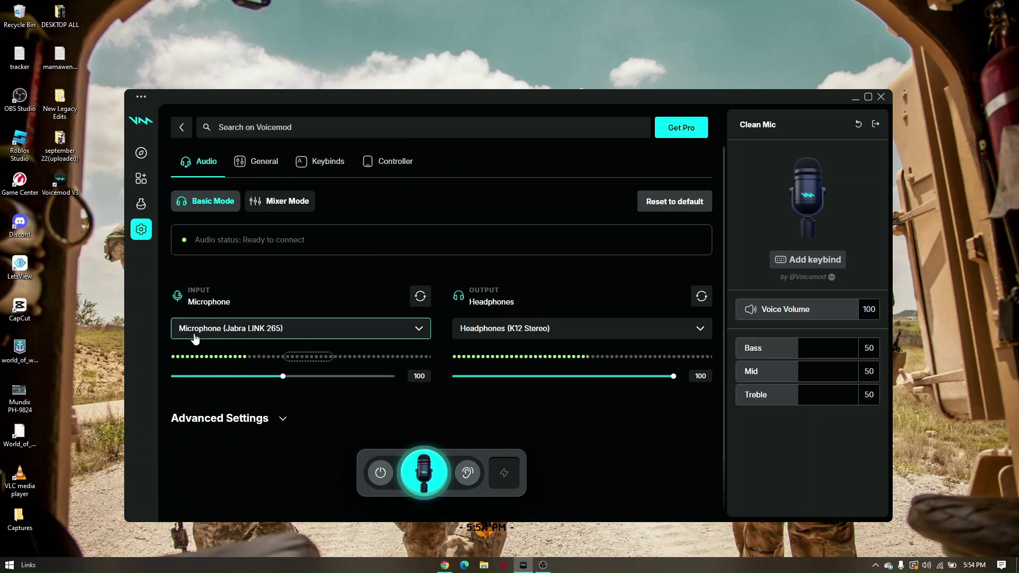
{"action": "left_click", "coordinate": [226, 330]}
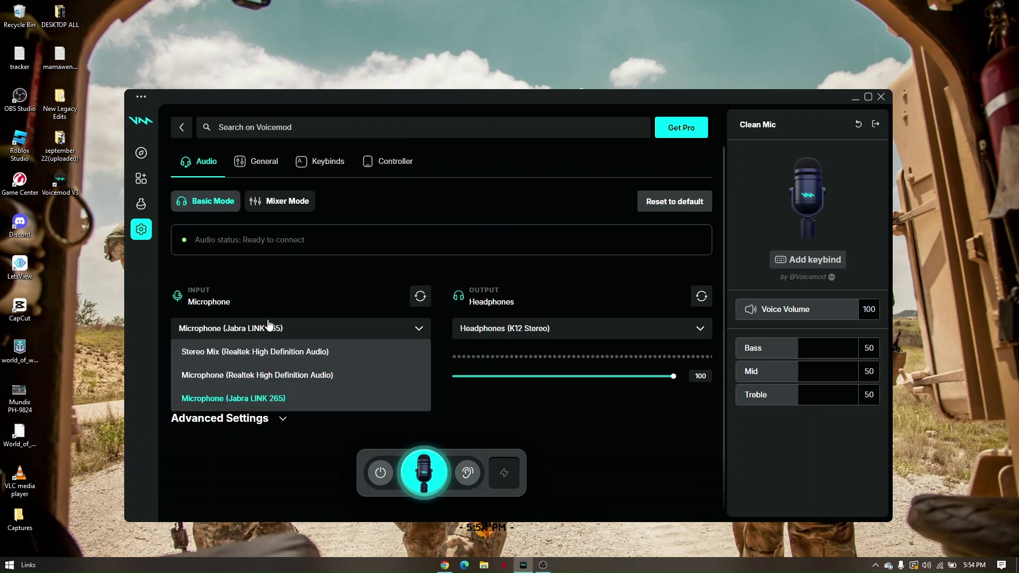
{"action": "left_click", "coordinate": [261, 397]}
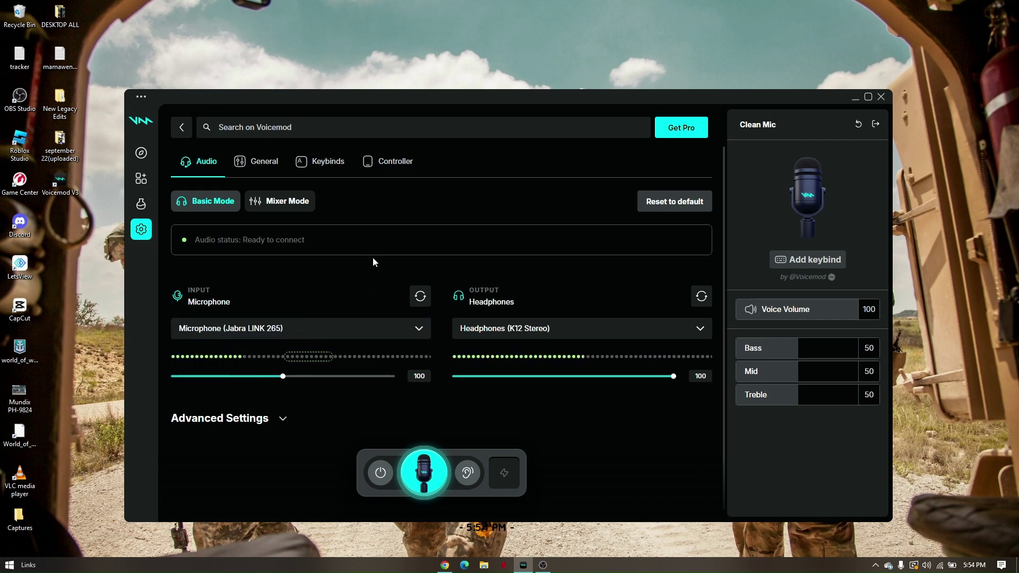
- Expand the advanced audio settings and examine the noise gate and its level
{"action": "scroll", "coordinate": [393, 253], "scroll_direction": "down", "scroll_amount": 1}
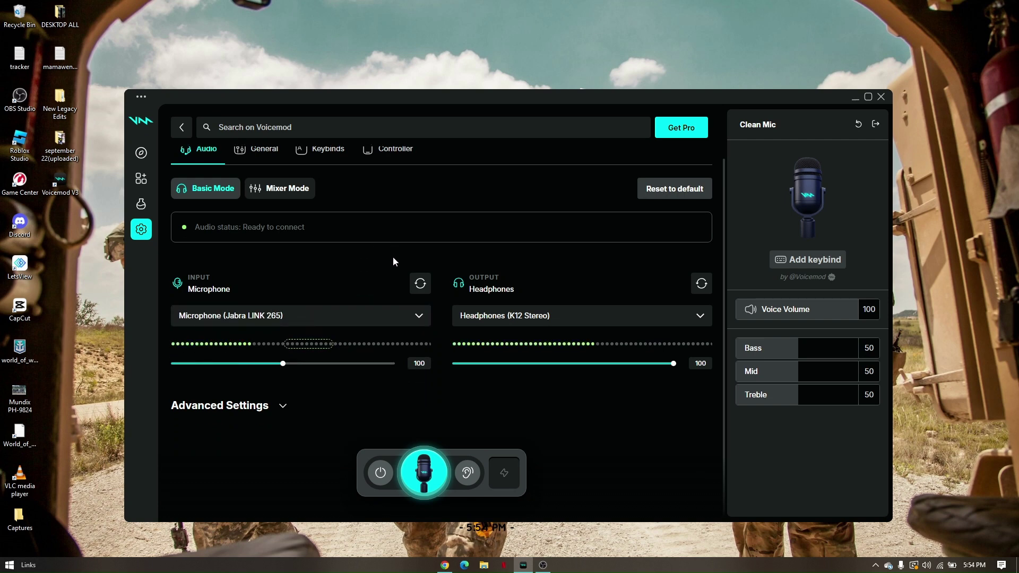
{"action": "left_click", "coordinate": [282, 407]}
{"action": "scroll", "coordinate": [380, 372], "scroll_direction": "down", "scroll_amount": 3}
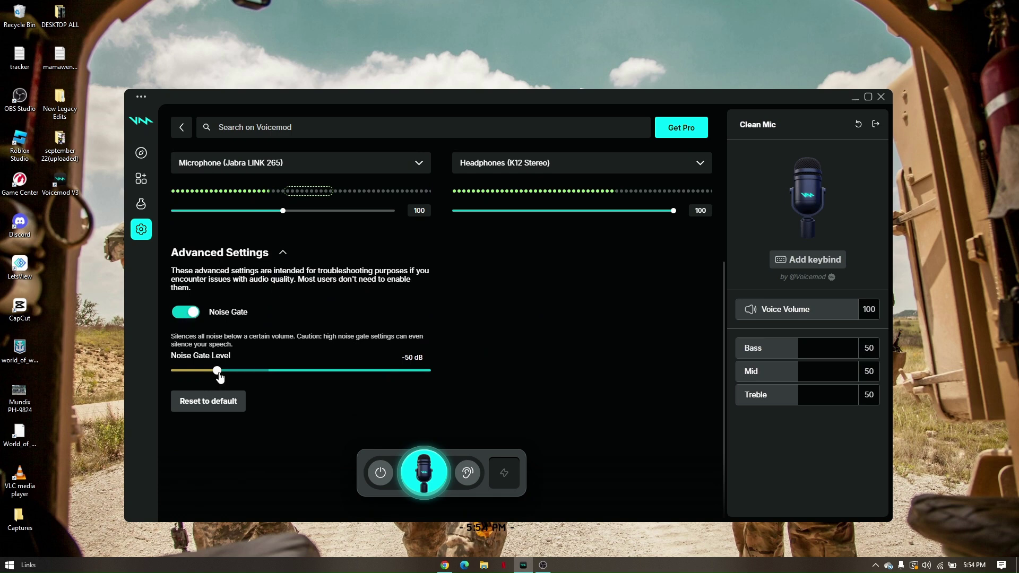
{"action": "mouse_move", "coordinate": [217, 373]}
{"action": "left_mouse_down"}
{"action": "mouse_move", "coordinate": [205, 371]}
{"action": "mouse_move", "coordinate": [218, 377]}
{"action": "left_mouse_up"}
{"action": "scroll", "coordinate": [502, 292], "scroll_direction": "up", "scroll_amount": 3}
{"action": "scroll", "coordinate": [514, 330], "scroll_direction": "up", "scroll_amount": 1}
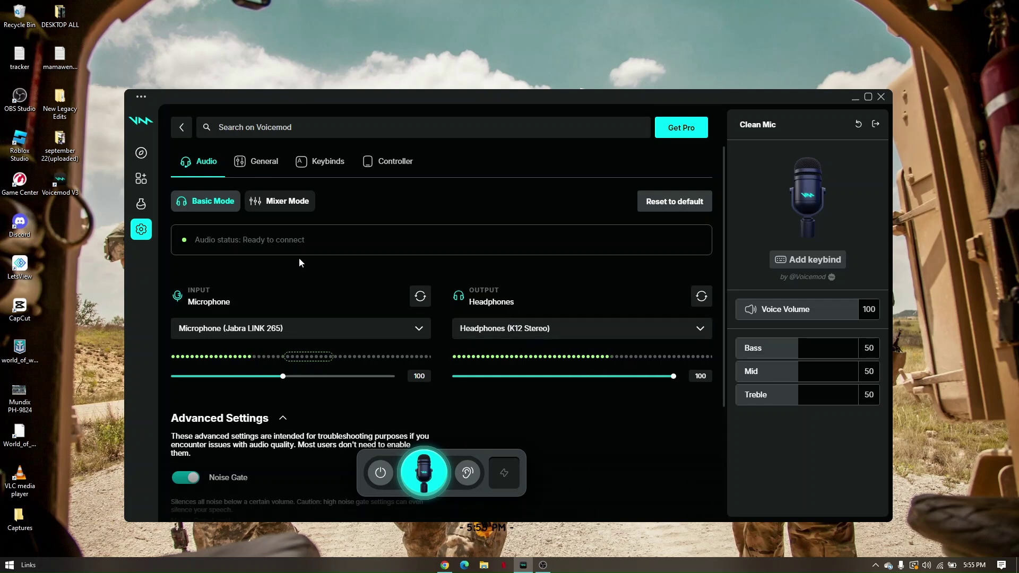
- Open My first soundboard and examine the existing content and sound upload options for an empty slot
{"action": "left_click", "coordinate": [144, 181]}
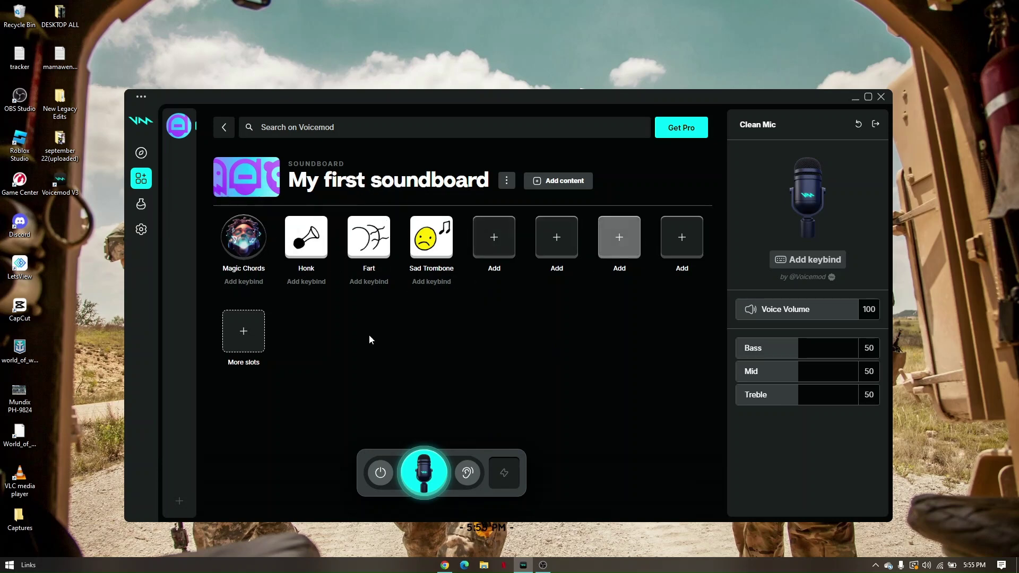
{"action": "left_click", "coordinate": [495, 245]}
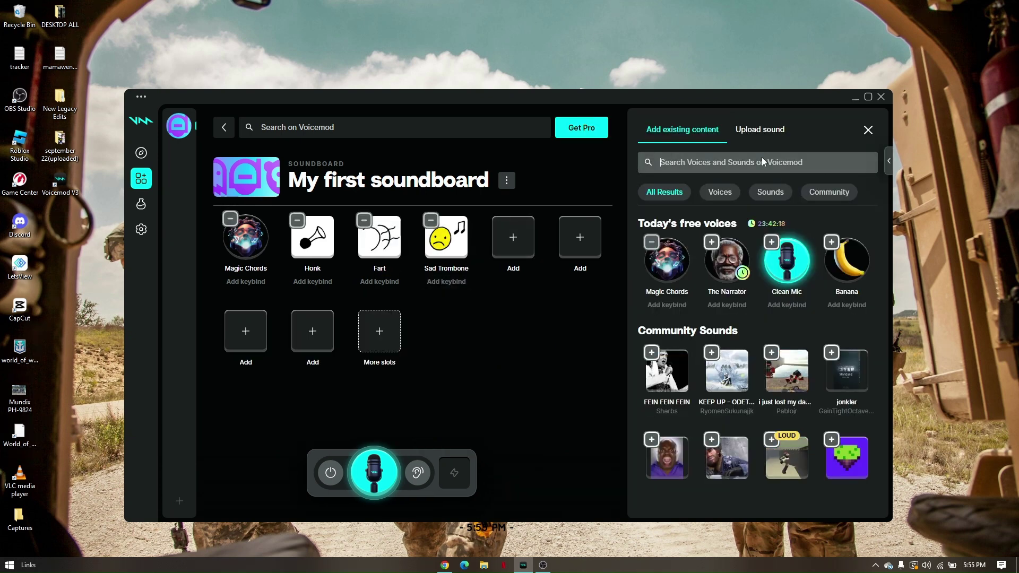
{"action": "scroll", "coordinate": [766, 405], "scroll_direction": "down", "scroll_amount": 1}
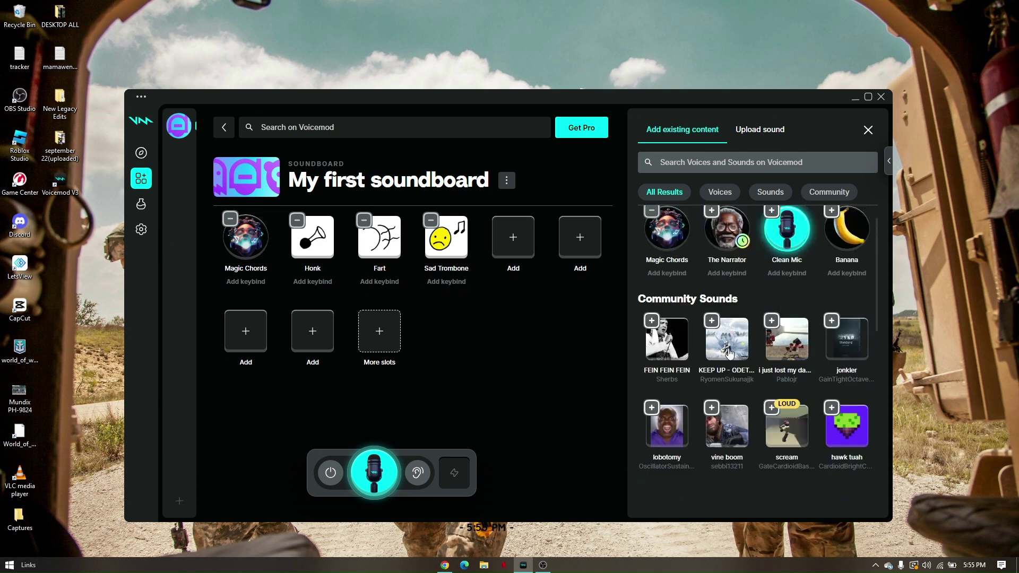
{"action": "left_click", "coordinate": [750, 139]}
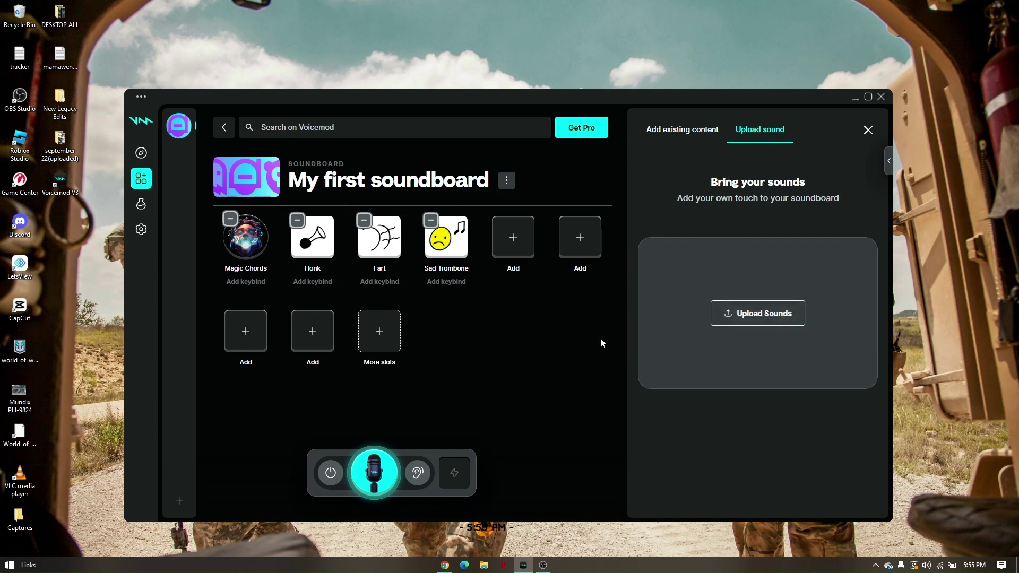
- Assign the keybind A to the Clean Mic voice and minimize Voicemod
{"action": "left_click", "coordinate": [142, 154]}
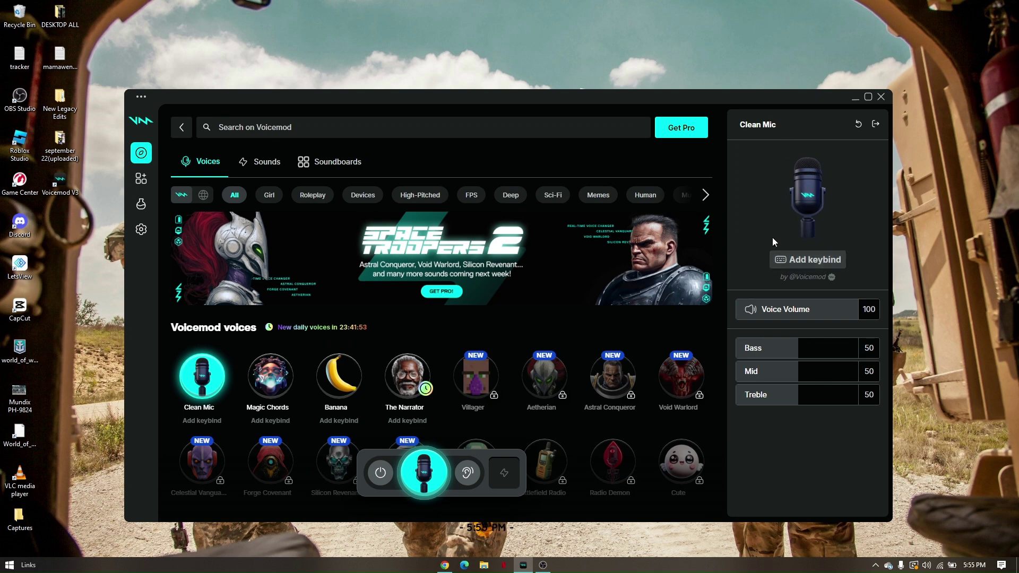
{"action": "left_click", "coordinate": [805, 259]}
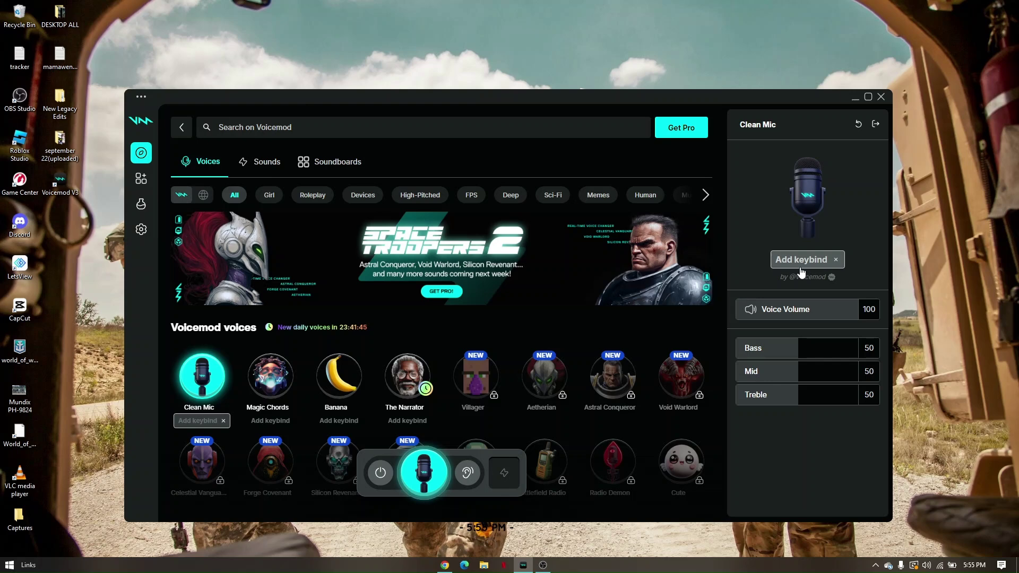
{"action": "key", "text": "a"}
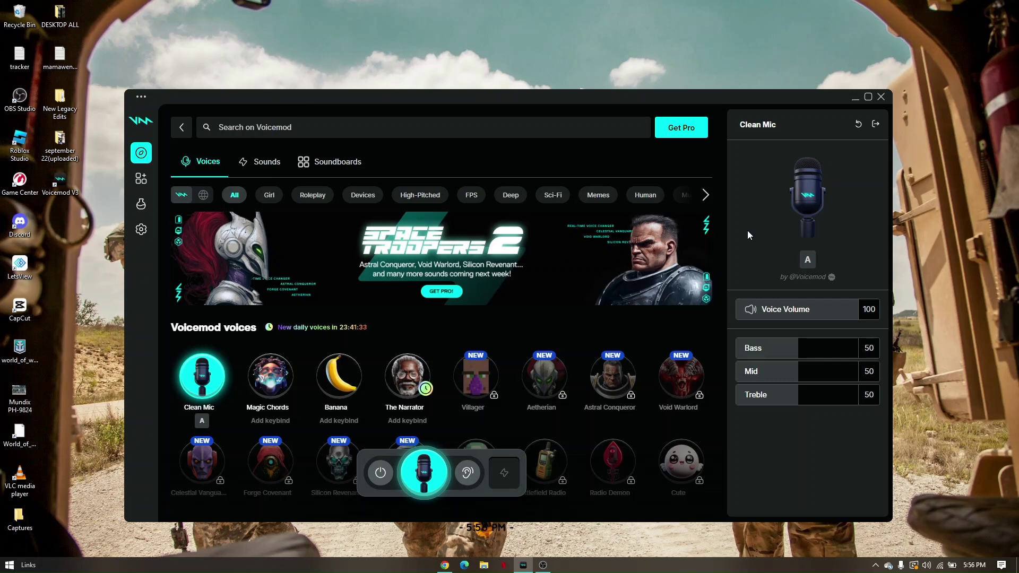
{"action": "left_click", "coordinate": [854, 100]}
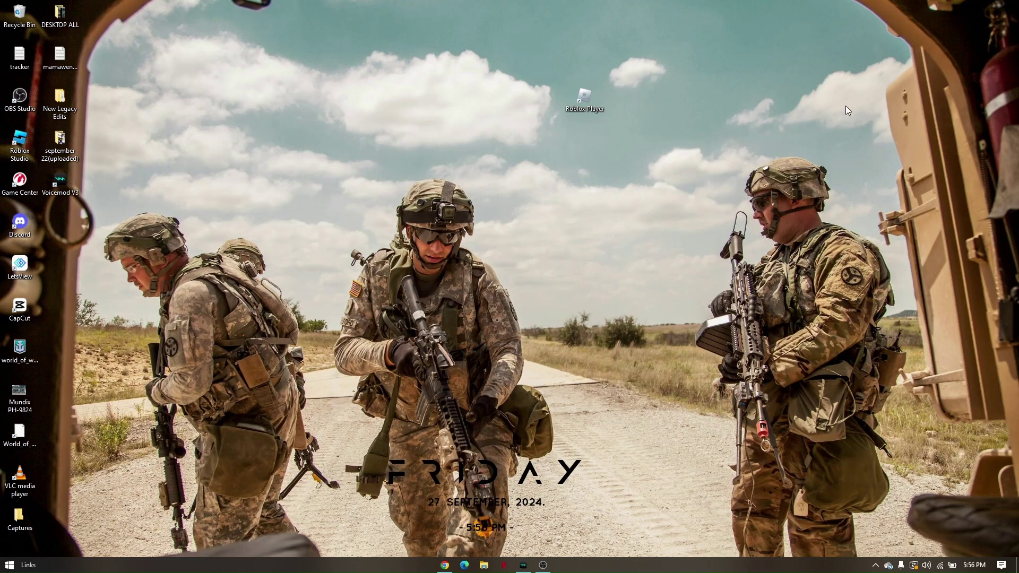
- Launch Discord and set its voice input device to Default (Microphone (Voicemod Virtual Audio Device (WDM)))
{"action": "double_click", "coordinate": [22, 225]}
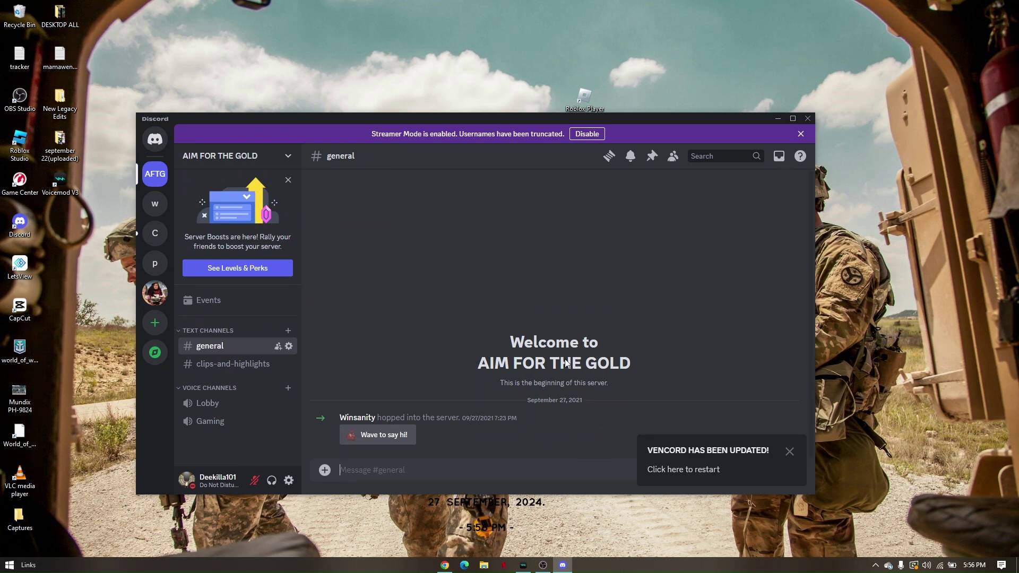
{"action": "left_click", "coordinate": [289, 481]}
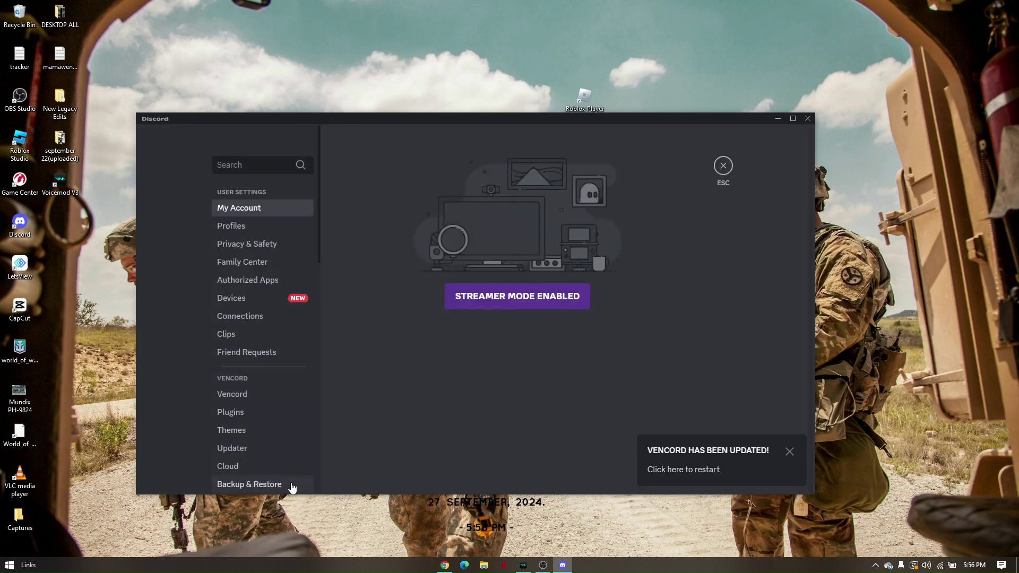
{"action": "scroll", "coordinate": [261, 323], "scroll_direction": "down", "scroll_amount": 2}
{"action": "scroll", "coordinate": [262, 325], "scroll_direction": "down", "scroll_amount": 3}
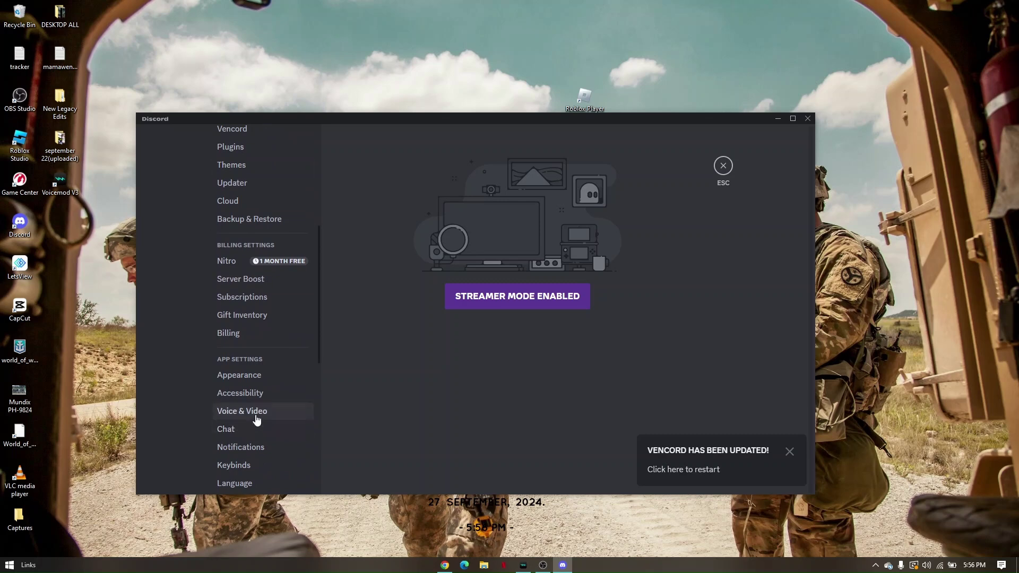
{"action": "left_click", "coordinate": [257, 420]}
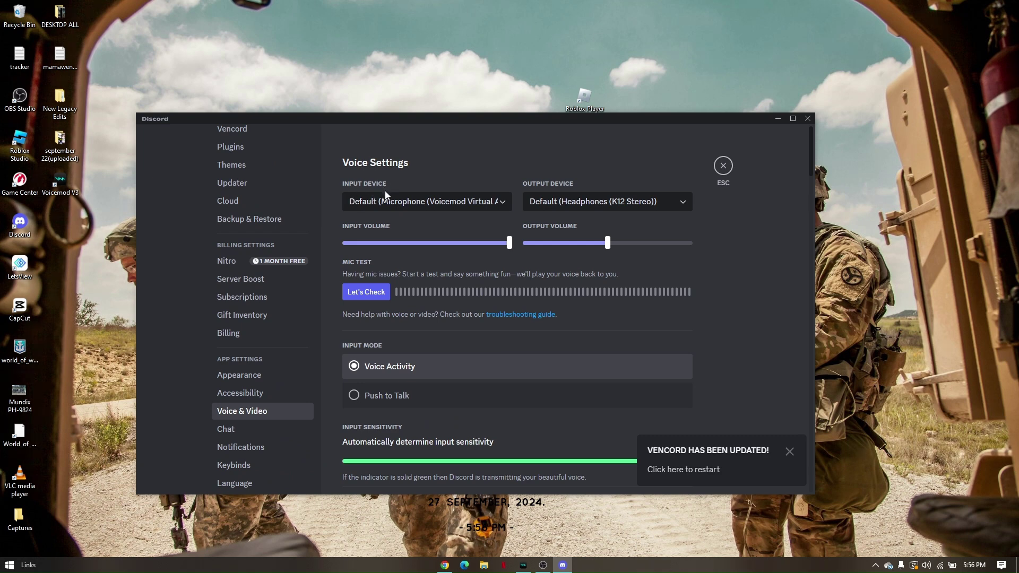
{"action": "left_click", "coordinate": [398, 202]}
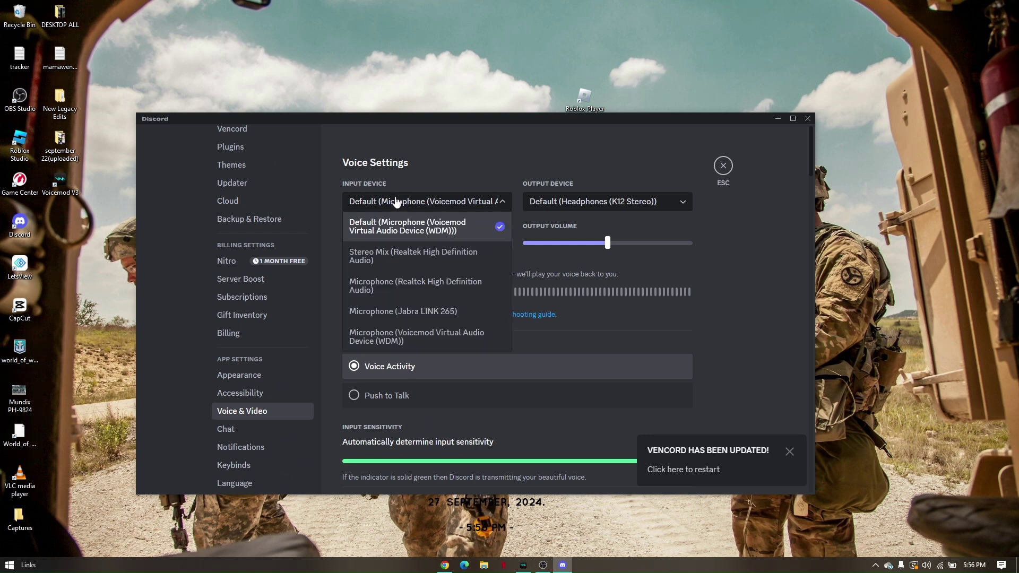
{"action": "left_click", "coordinate": [407, 232]}
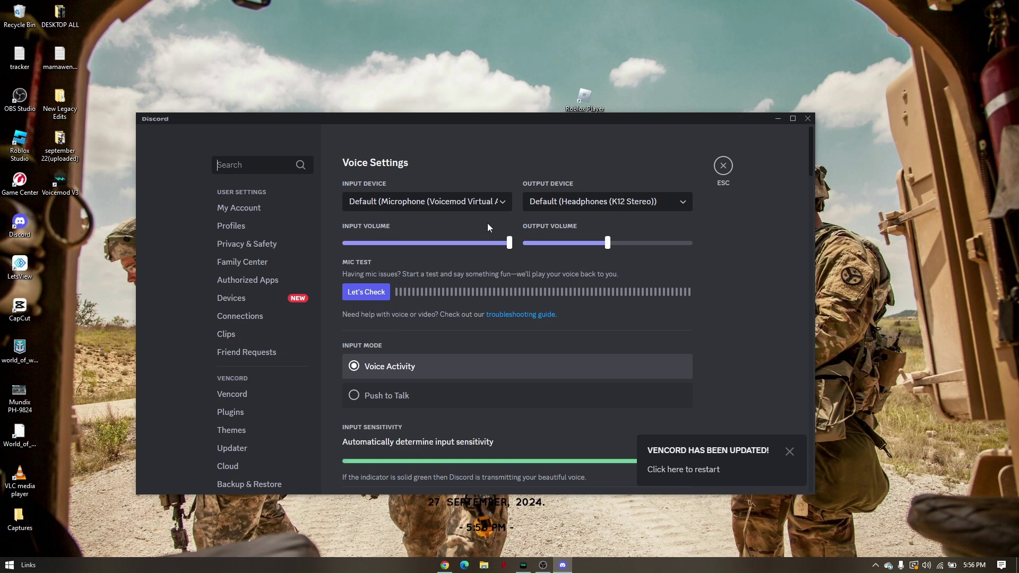
- Review Discord's input mode, sensitivity and soundboard settings, and dismiss the Vencord update notice
{"action": "scroll", "coordinate": [702, 325], "scroll_direction": "down", "scroll_amount": 4}
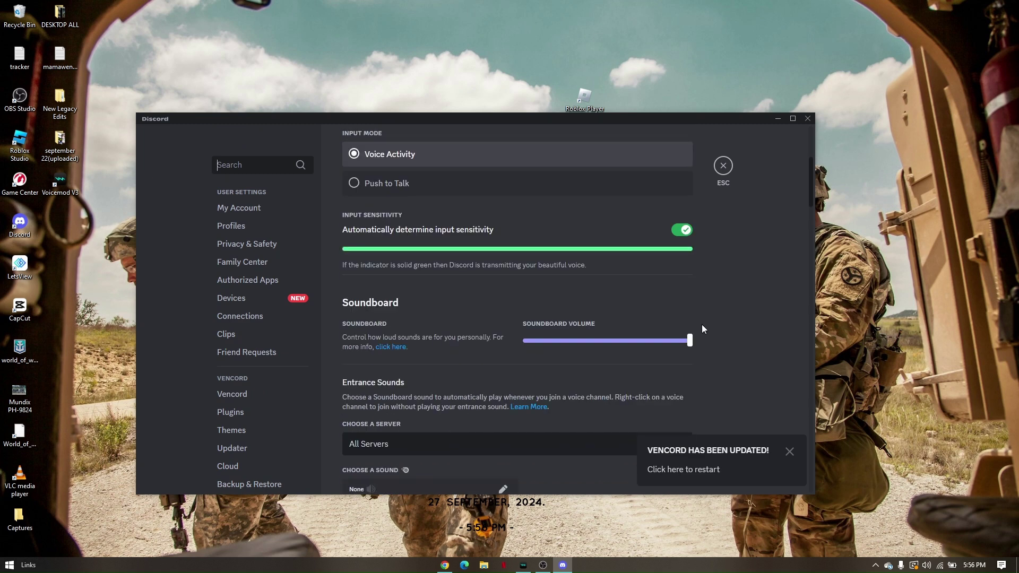
{"action": "scroll", "coordinate": [710, 295], "scroll_direction": "up", "scroll_amount": 3}
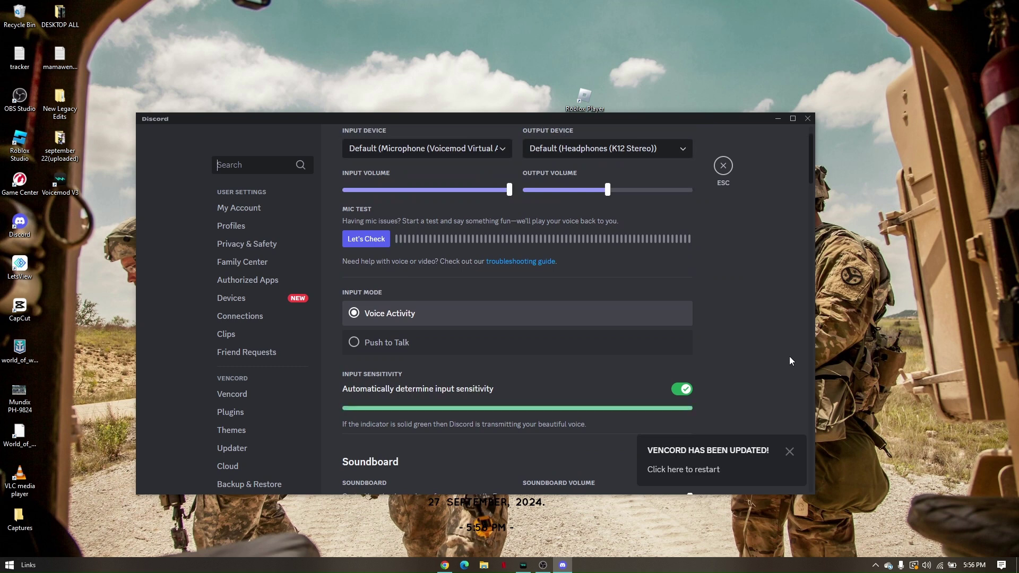
{"action": "left_click", "coordinate": [790, 452]}
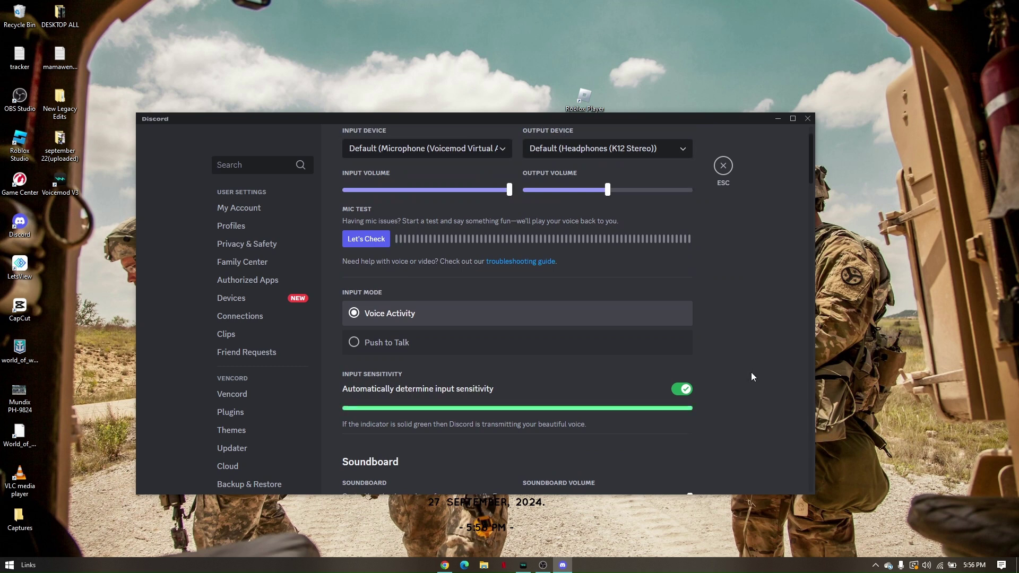